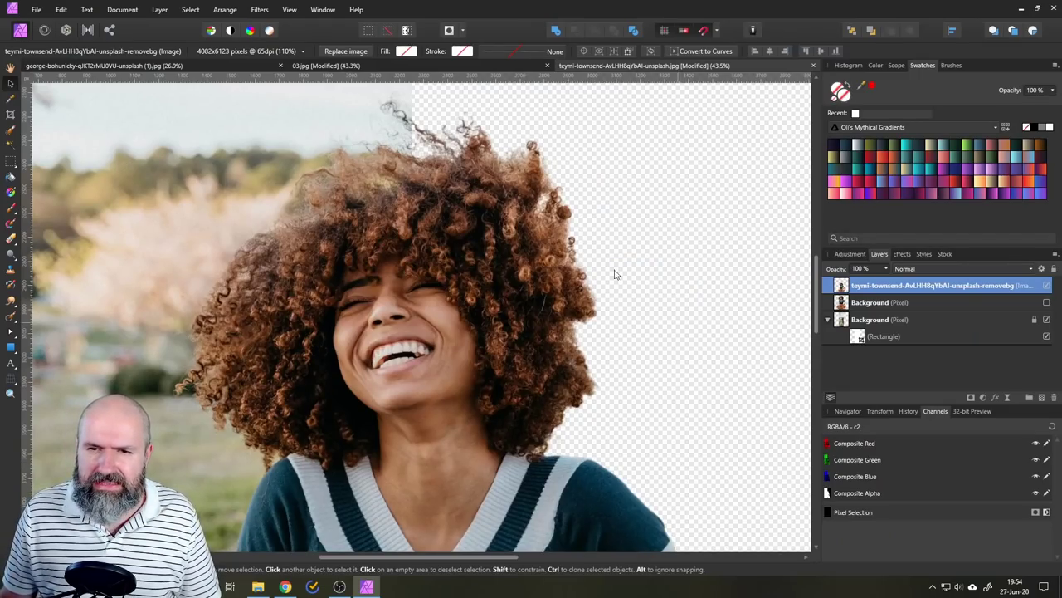
scroll(379, 314, "down", 5)
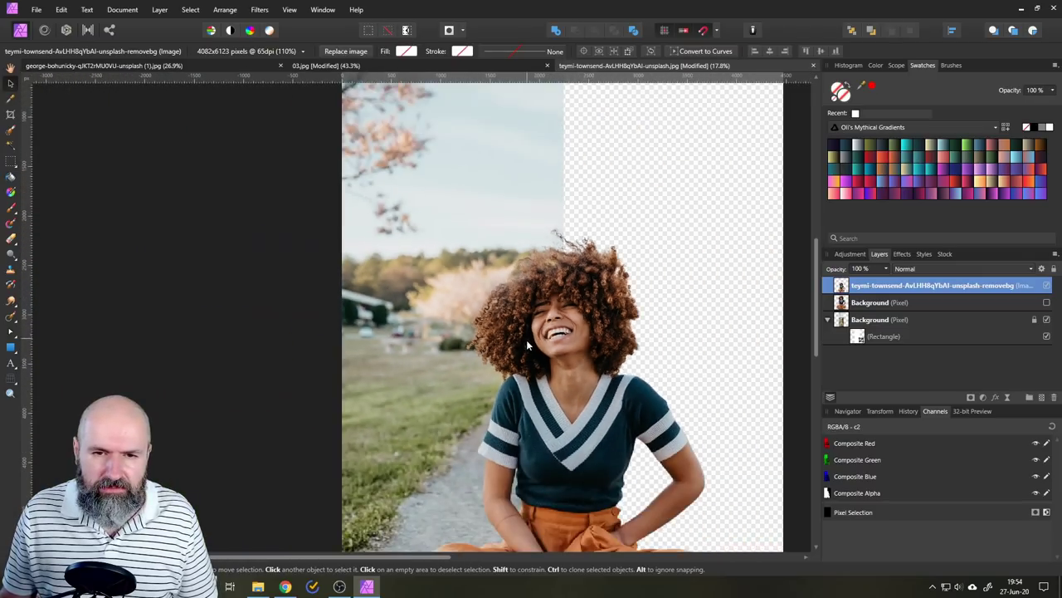
left_click(391, 67)
key("w")
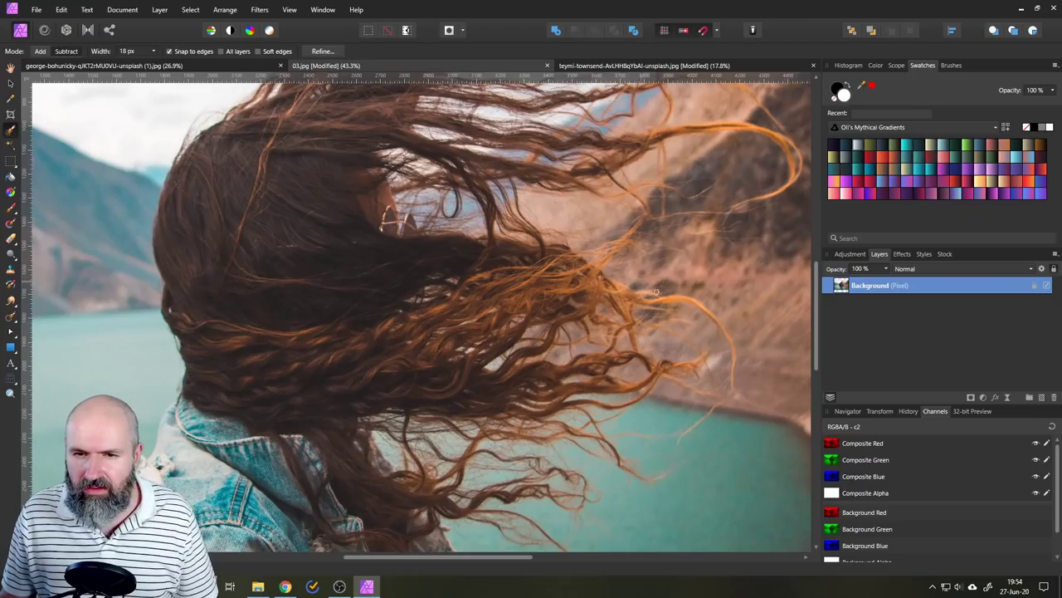
scroll(604, 328, "down", 3)
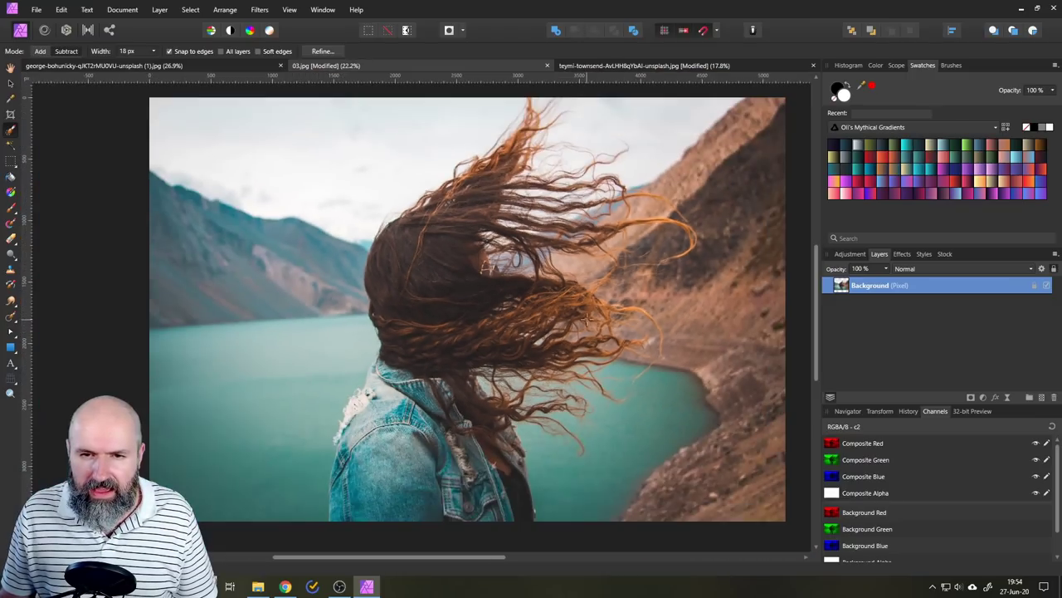
left_click(615, 67)
key("v")
scroll(506, 297, "up", 5)
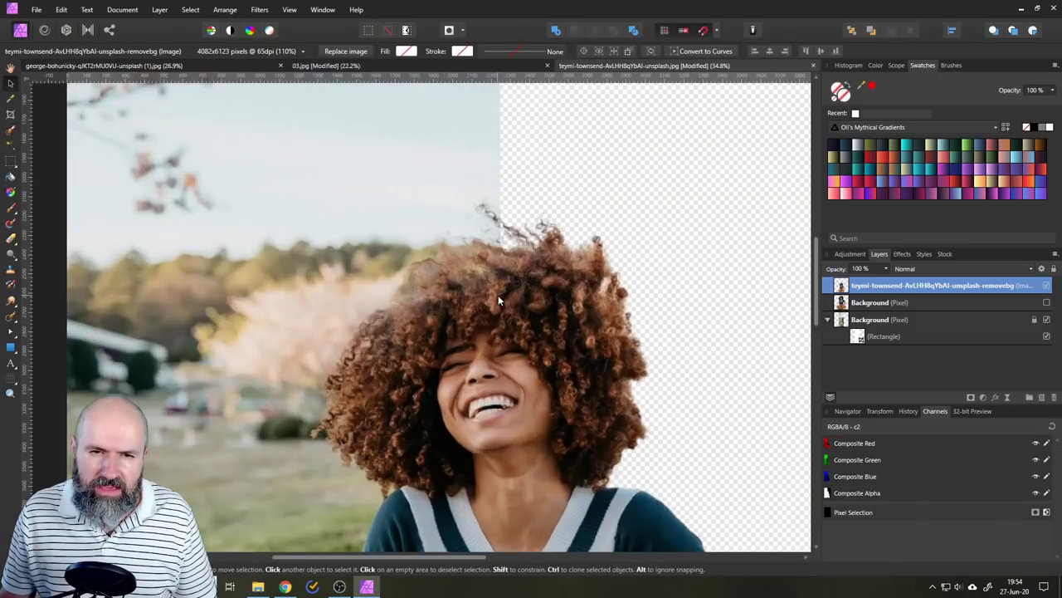
Step: Select the rectangle masking the original photo, widen it to reveal the original, then narrow it back
left_click(856, 334)
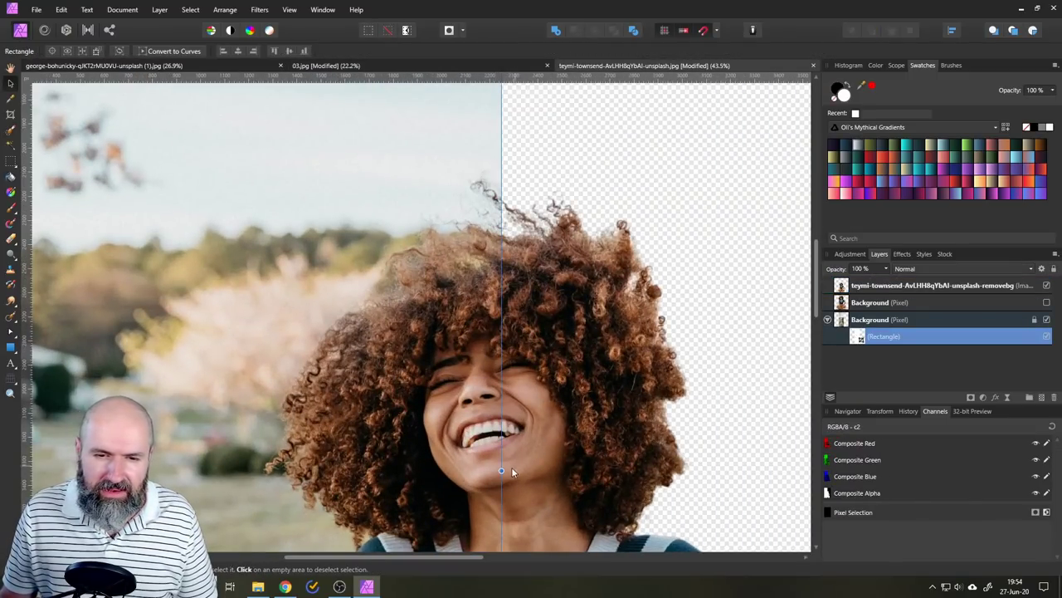
left_click_drag(502, 470, 810, 452)
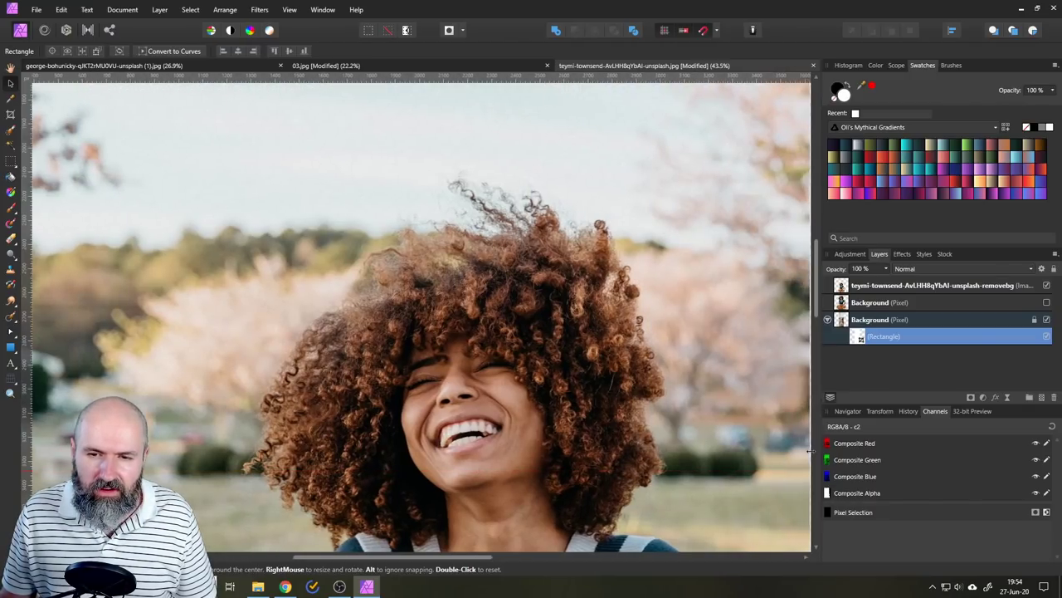
scroll(653, 323, "up", 5)
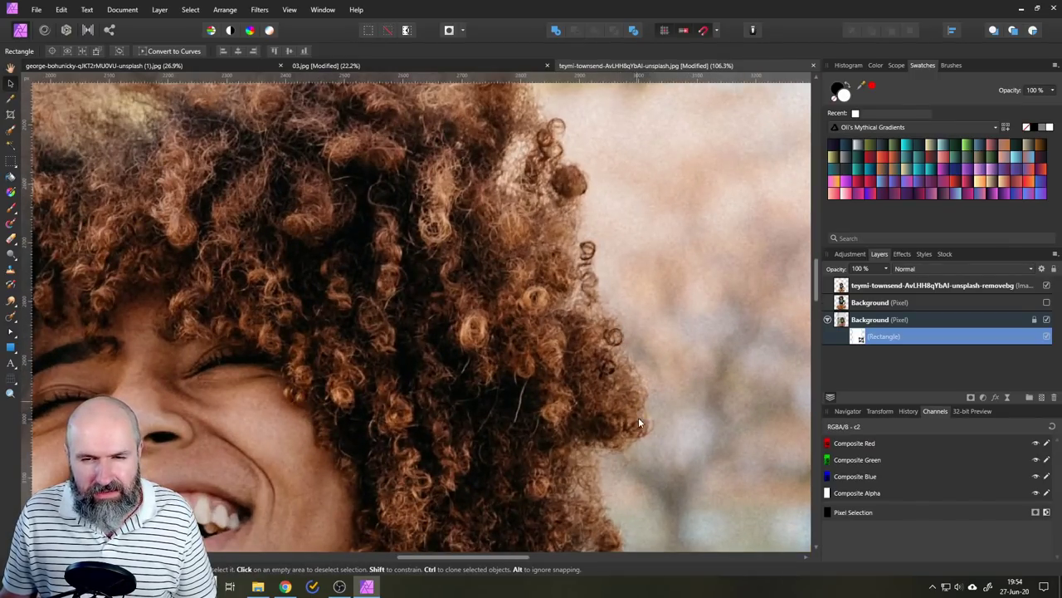
scroll(419, 392, "down", 6)
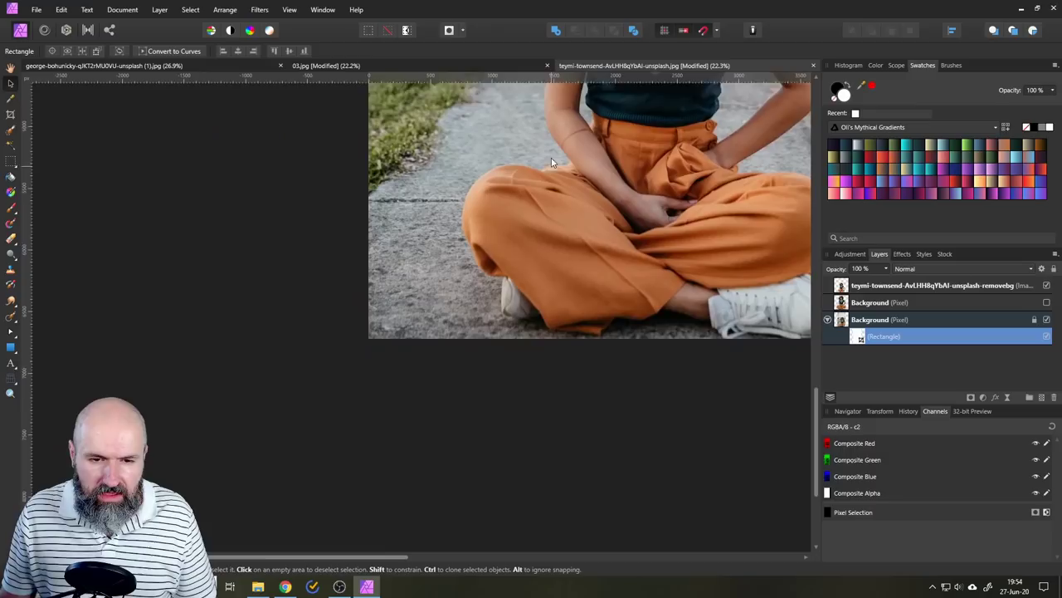
scroll(485, 308, "up", 6)
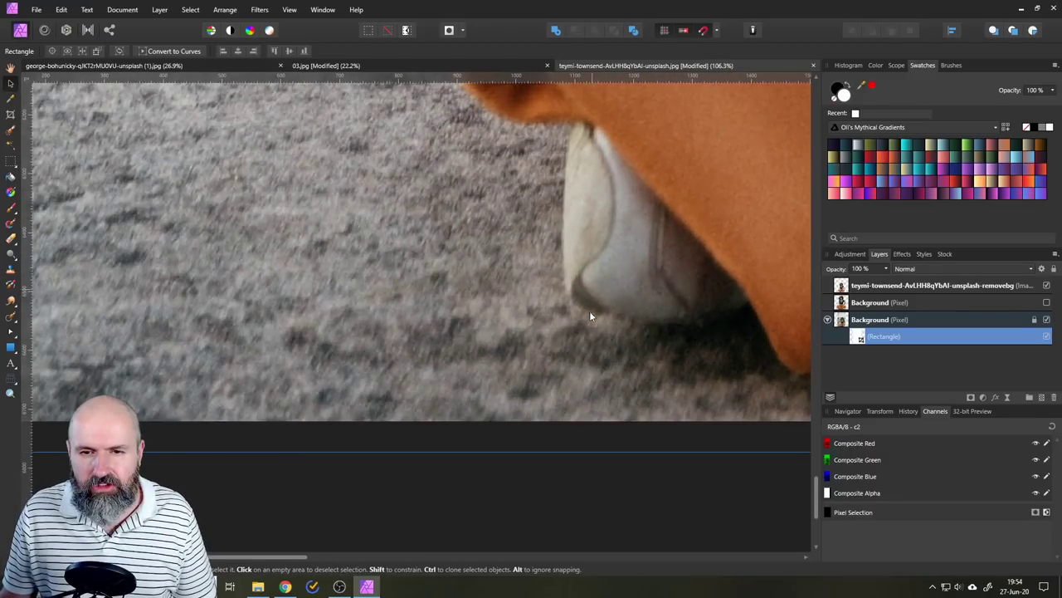
scroll(590, 315, "down", 6)
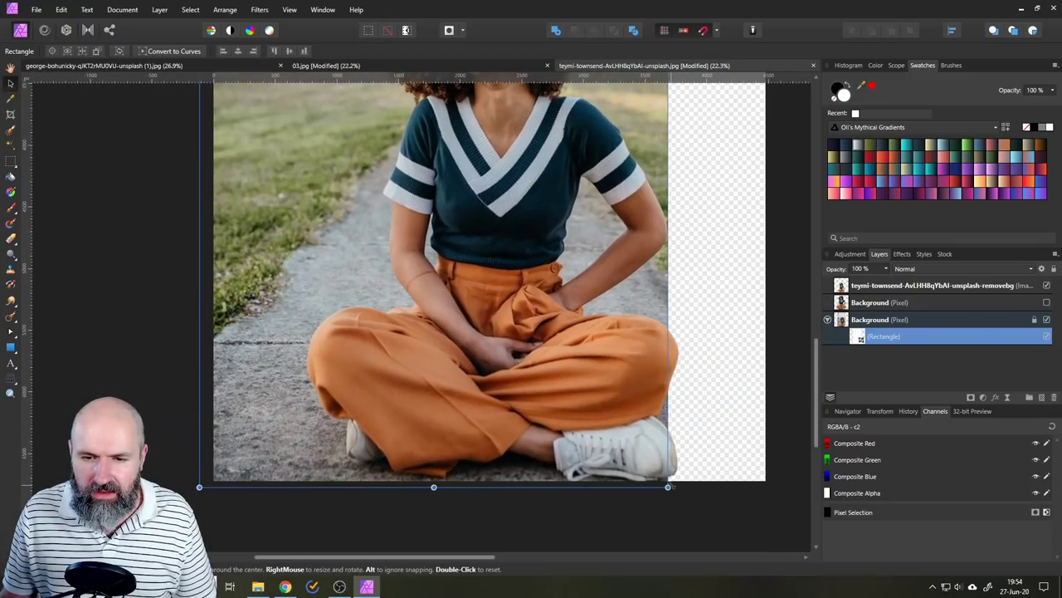
Step: Hide the original background so the cutout shows alone, then zoom in on the hair and shoe edges
left_click_drag(669, 486, 270, 486)
scroll(375, 480, "up", 6)
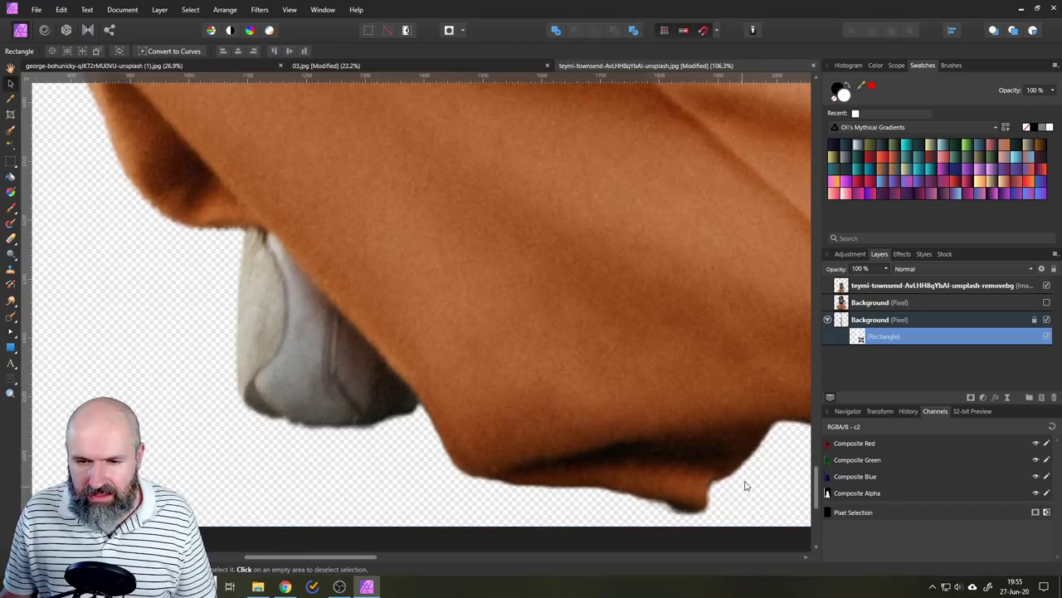
left_click_drag(745, 485, 515, 444)
scroll(535, 343, "down", 5)
scroll(590, 236, "up", 8)
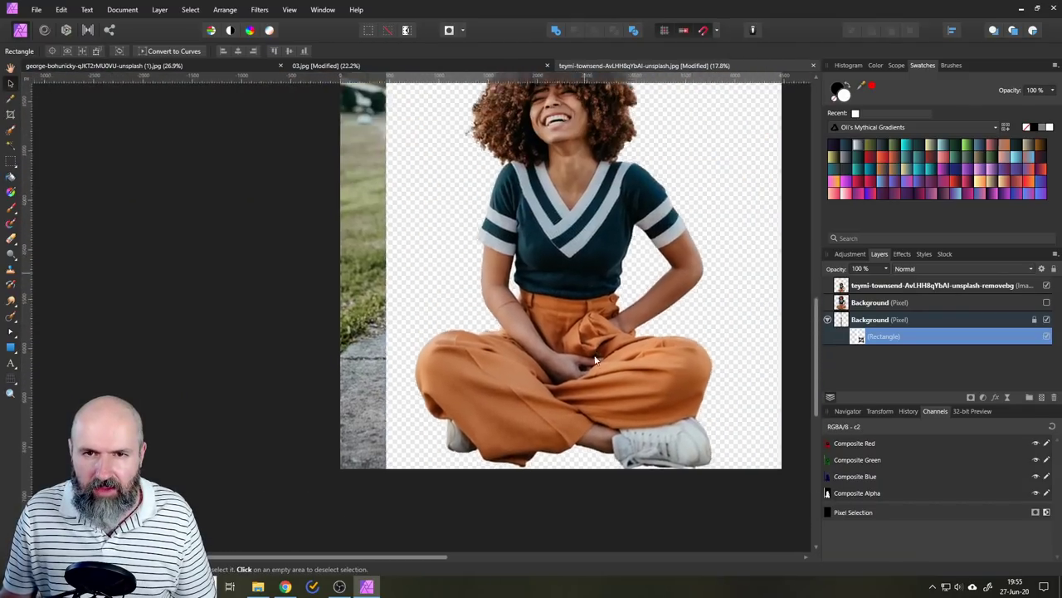
scroll(590, 237, "up", 5)
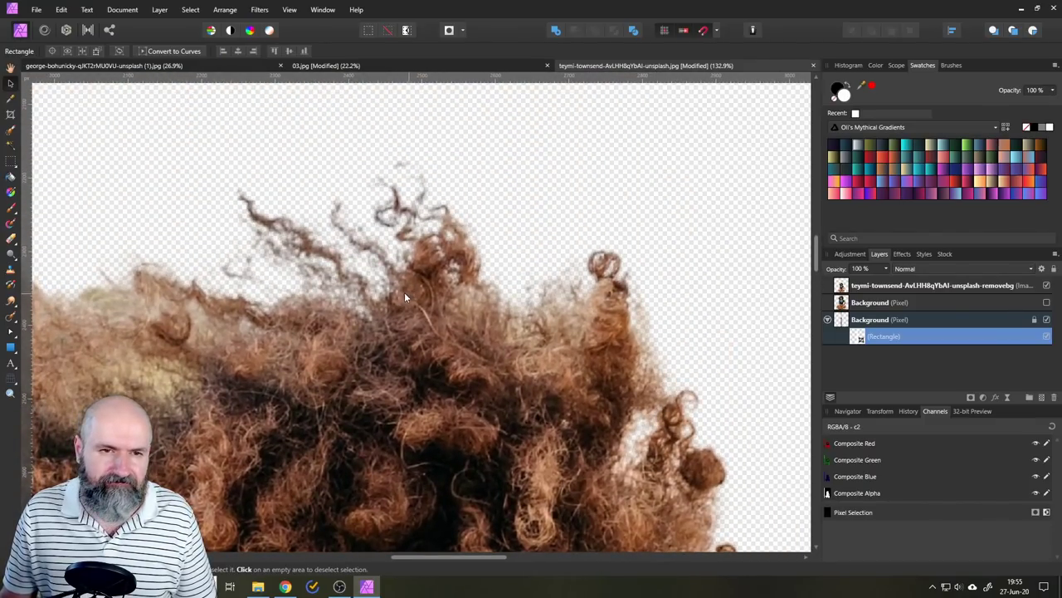
scroll(392, 290, "down", 8)
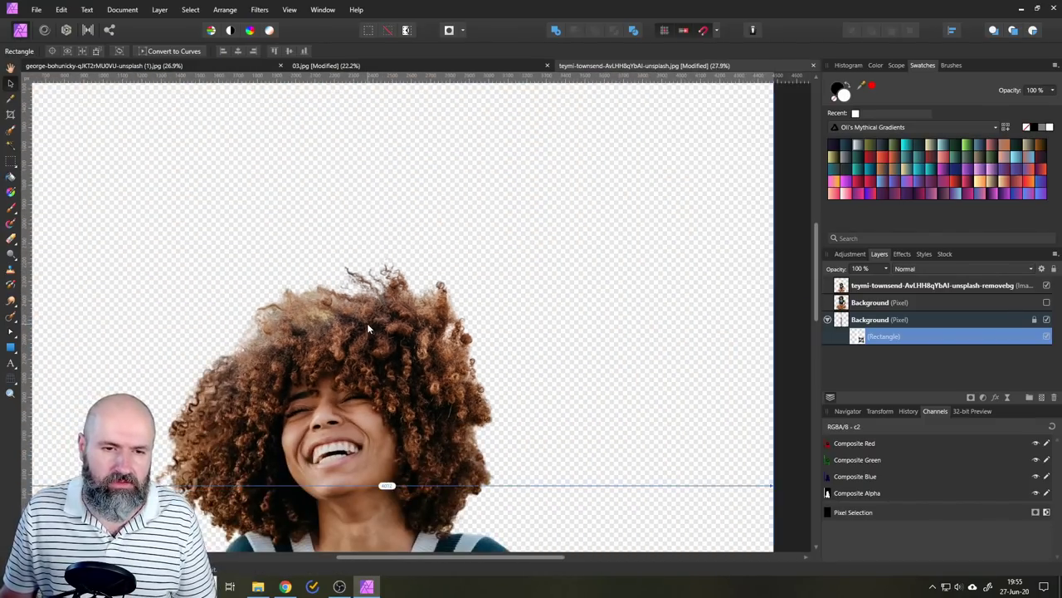
scroll(393, 324, "up", 5)
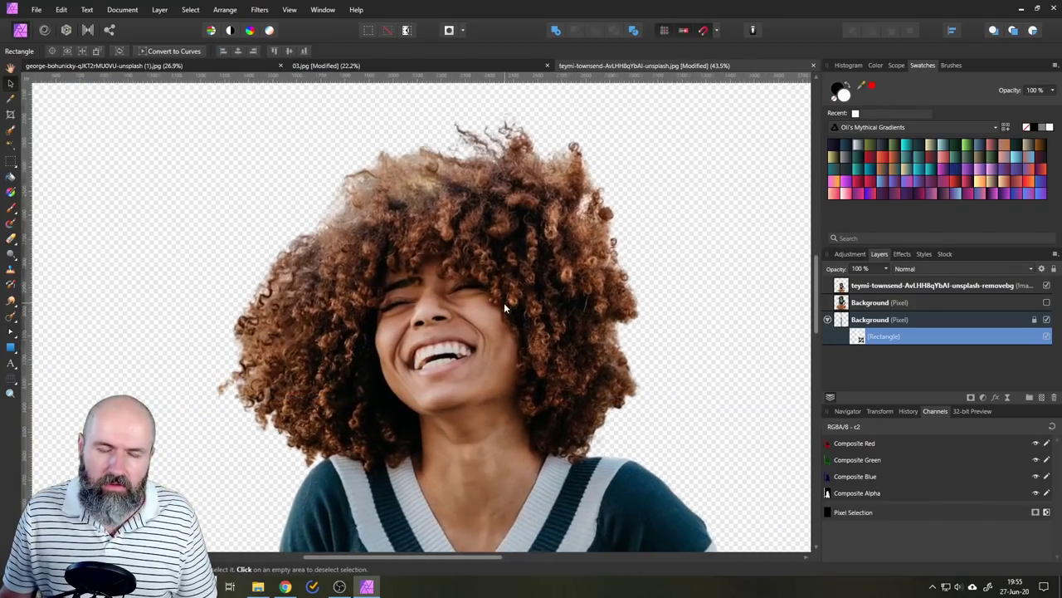
left_click_drag(509, 299, 490, 303)
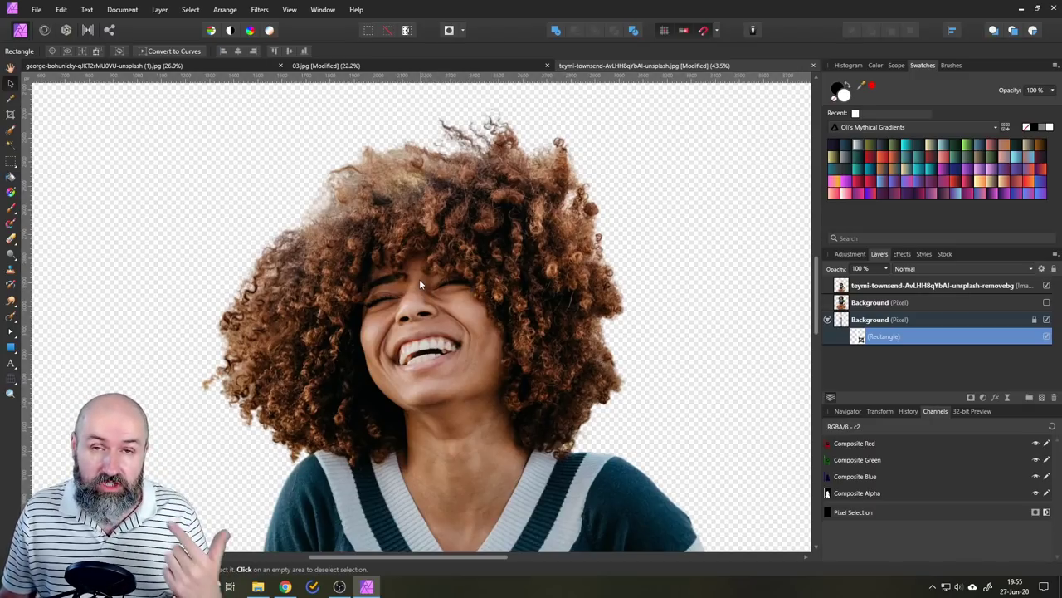
Step: Upload the pink-haired portrait photo to remove.bg for background removal
left_click(286, 586)
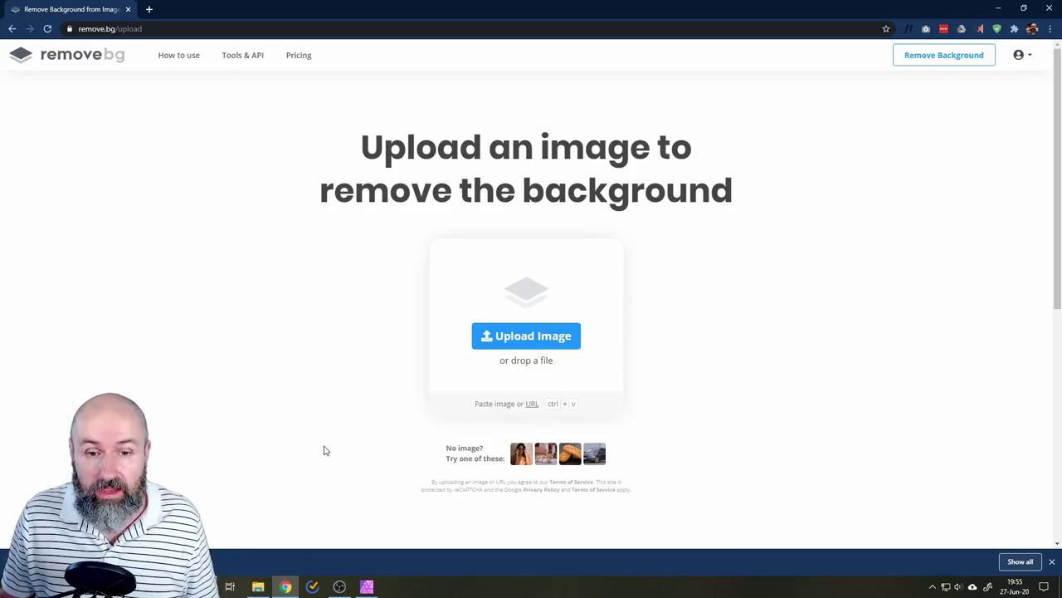
left_click(493, 345)
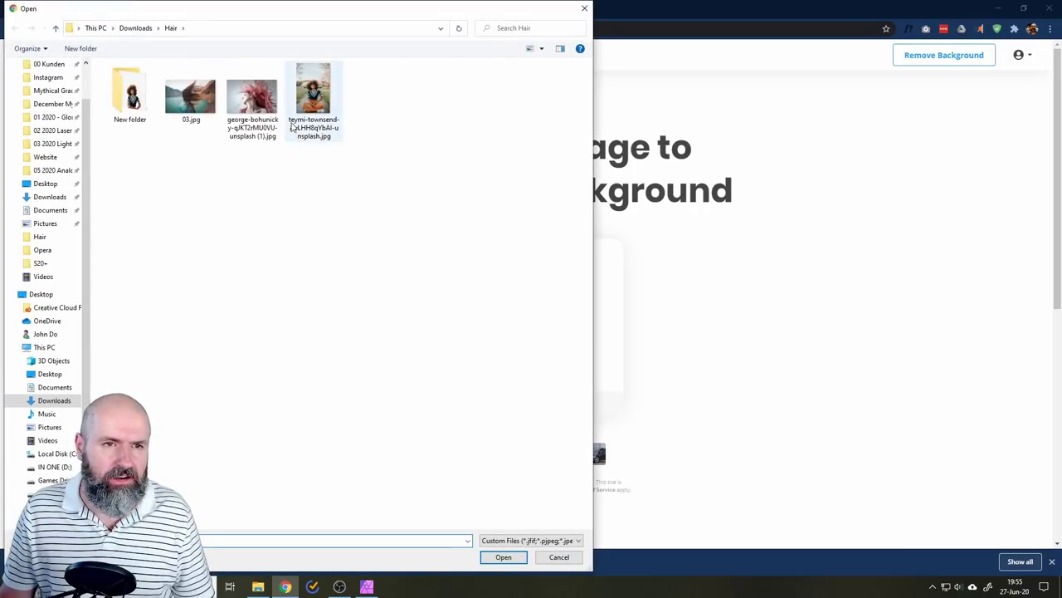
double_click(251, 103)
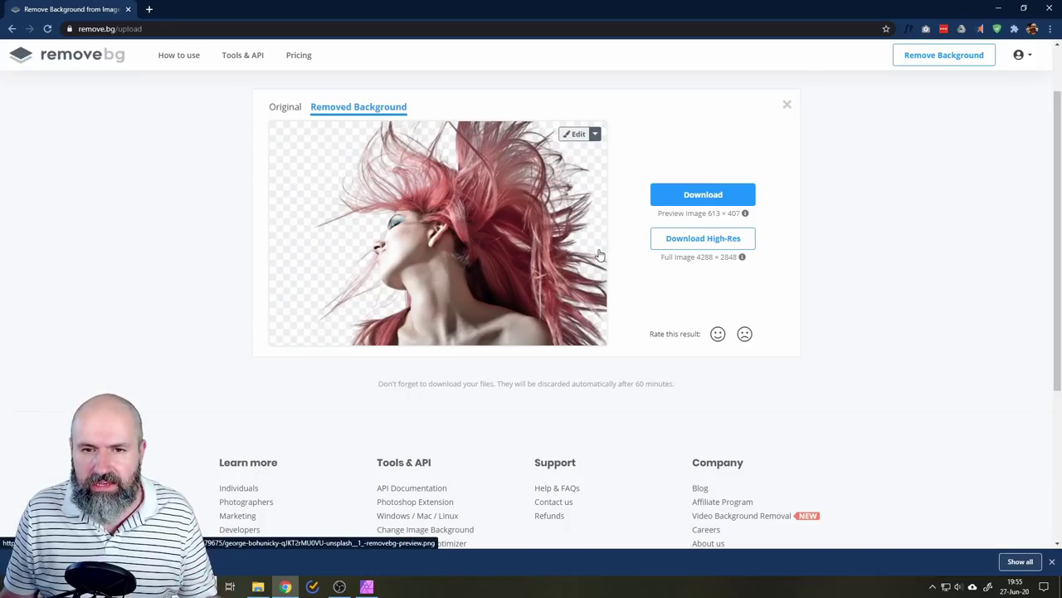
left_click(80, 54)
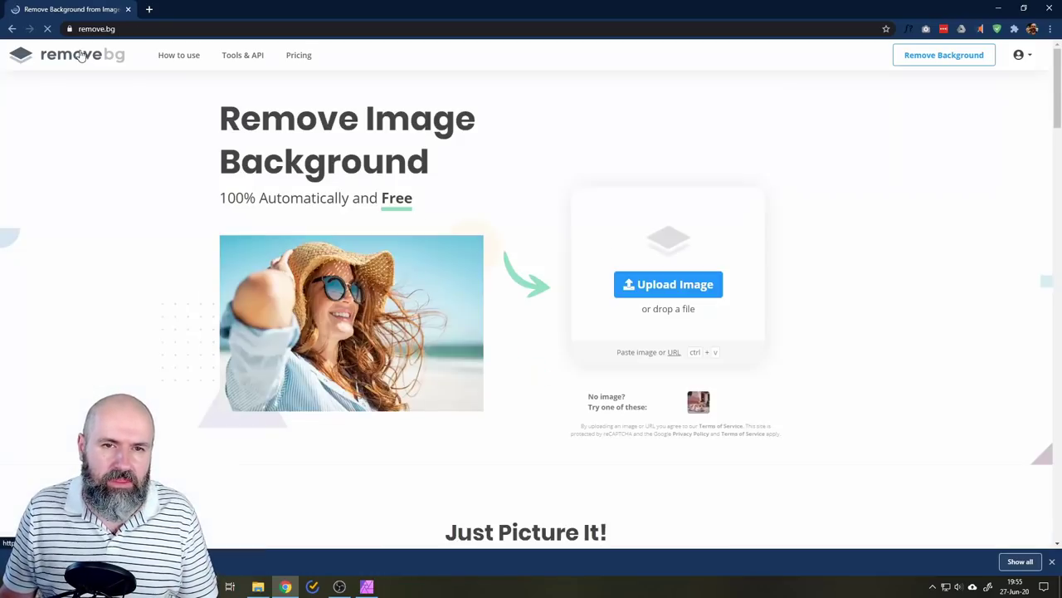
left_click(628, 284)
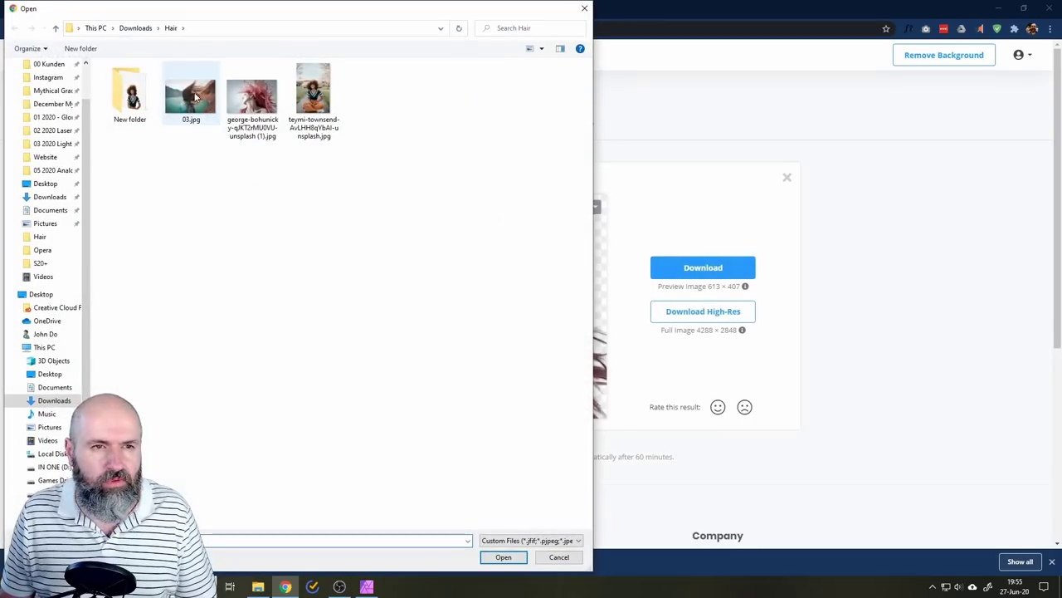
double_click(191, 98)
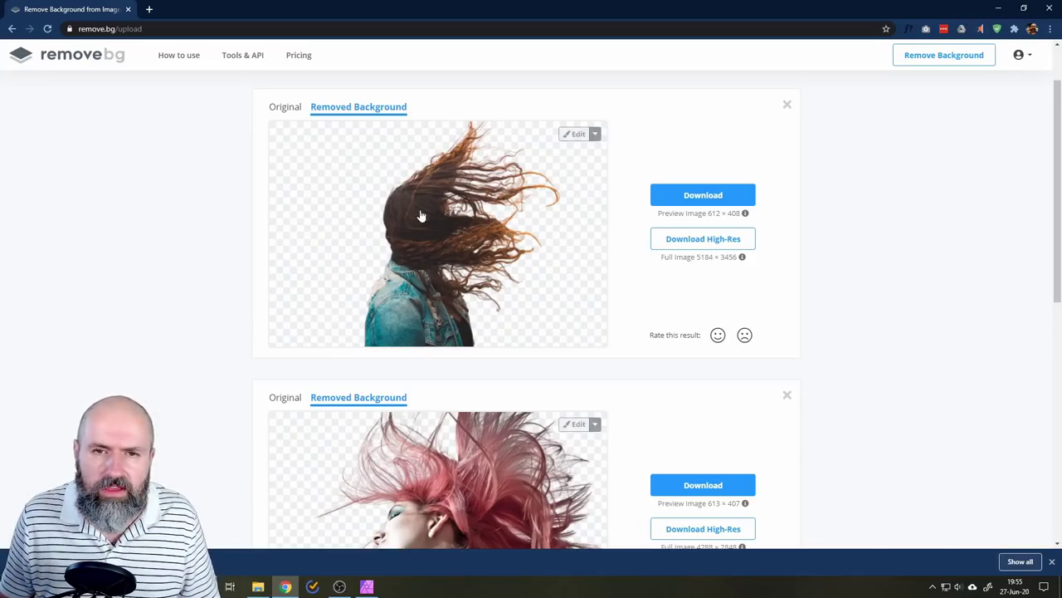
left_click(573, 133)
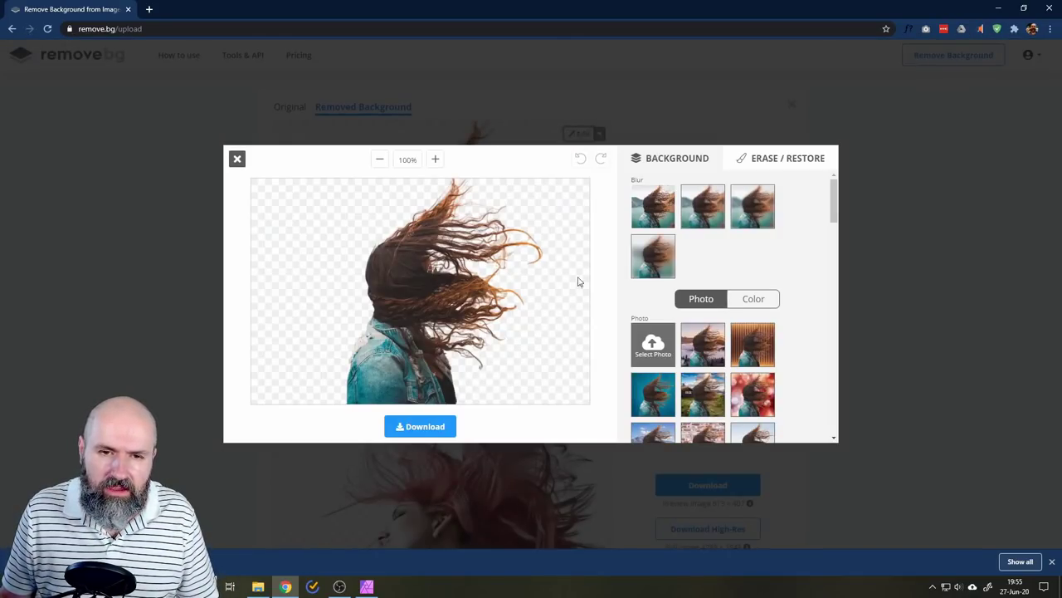
left_click(434, 160)
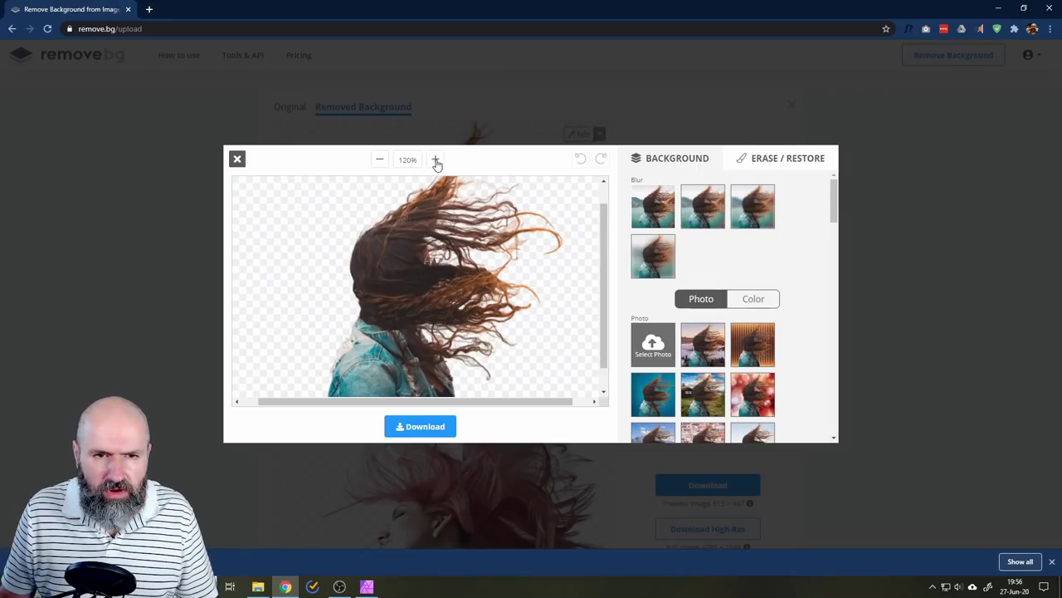
left_click(436, 161)
left_click(434, 160)
left_click(435, 161)
left_click(435, 160)
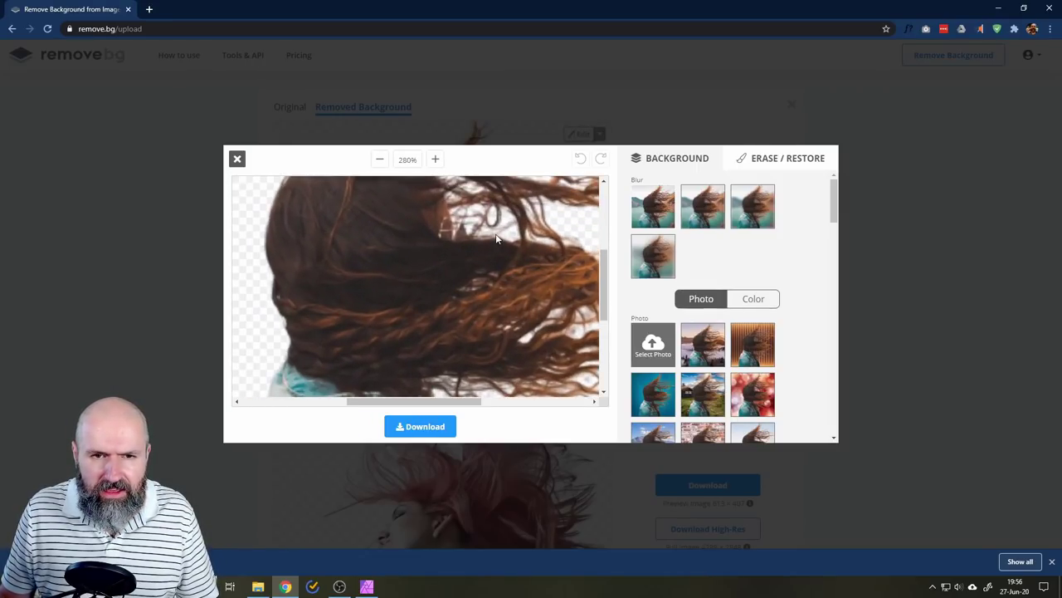
left_click_drag(601, 297, 602, 224)
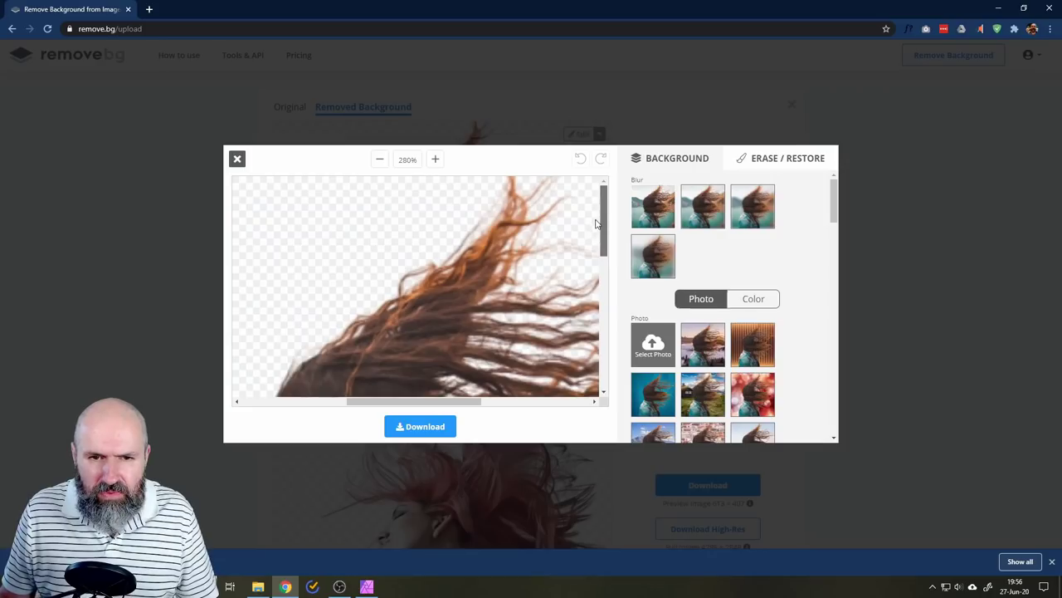
mouse_move(478, 399)
left_mouse_down()
mouse_move(504, 400)
mouse_move(490, 401)
left_mouse_up()
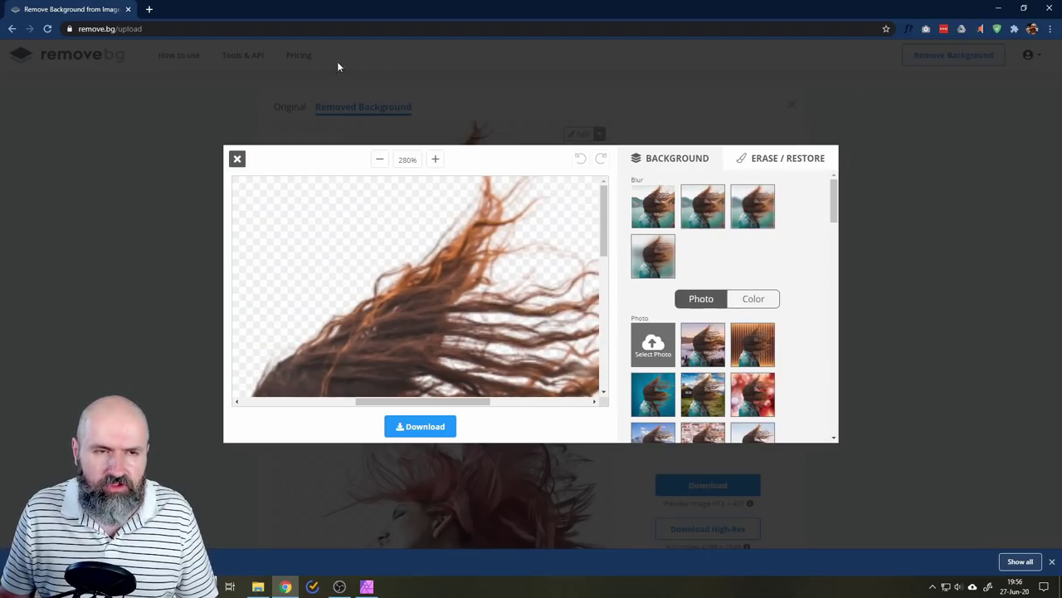
Step: Return to the remove.bg home page and upload the photo of the cross-legged curly-haired woman
left_click(237, 158)
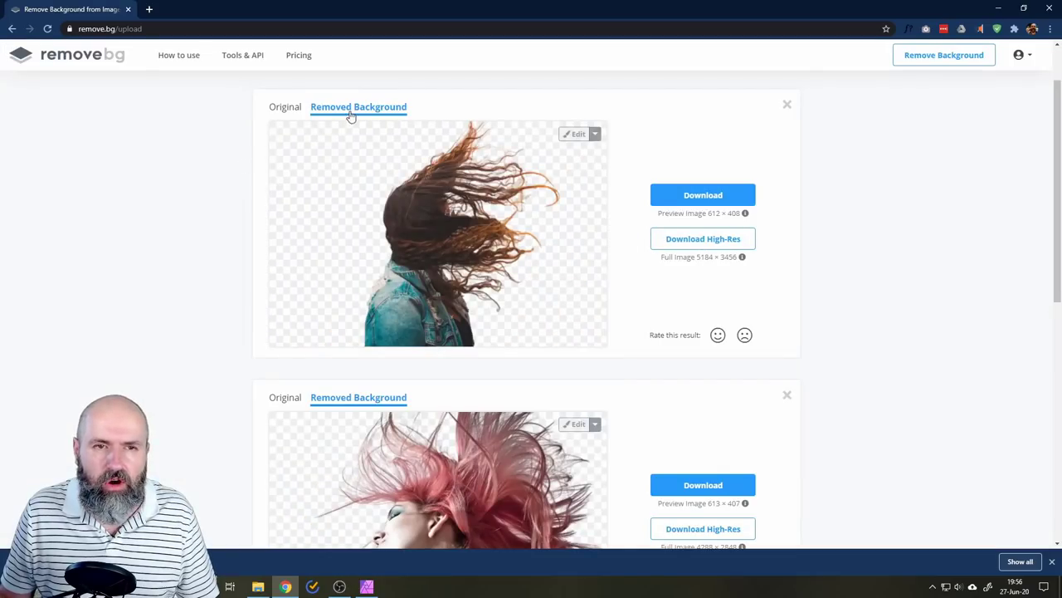
left_click(86, 59)
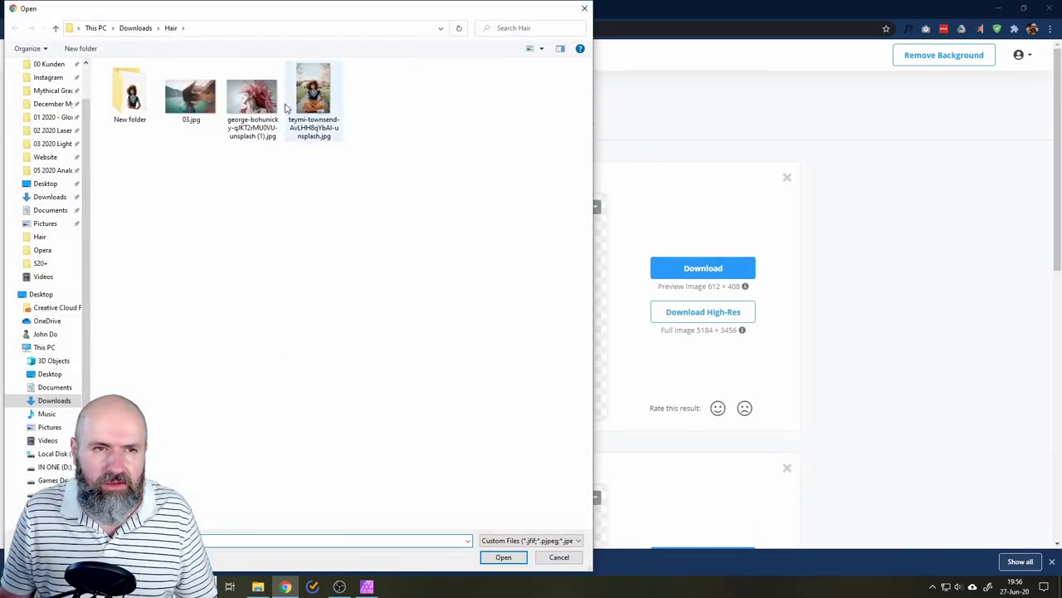
double_click(320, 105)
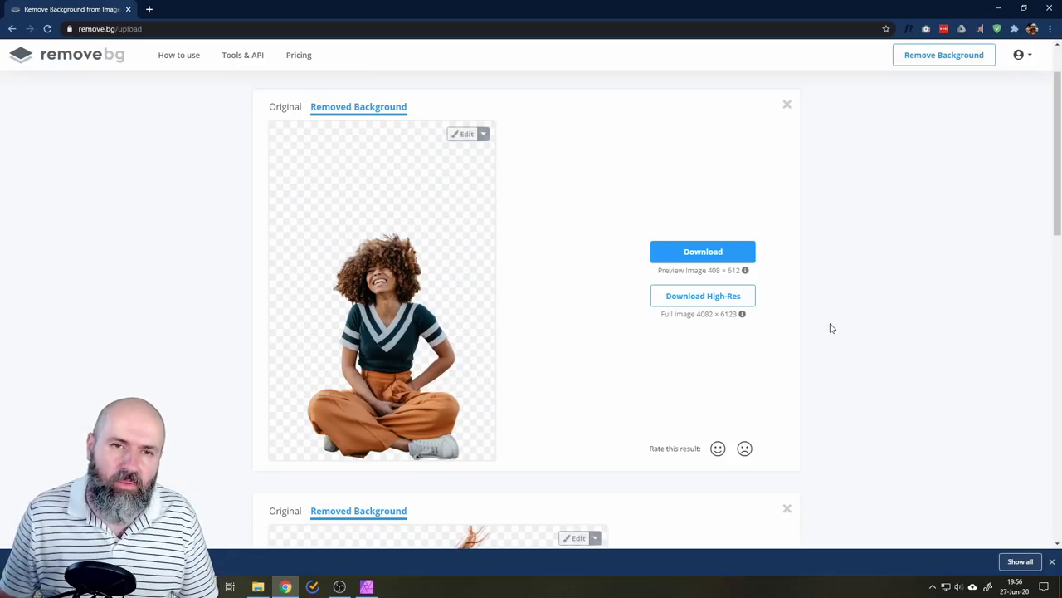
Step: Open the curly-hair cutout in the remove.bg editor and zoom in to inspect it
left_click(473, 133)
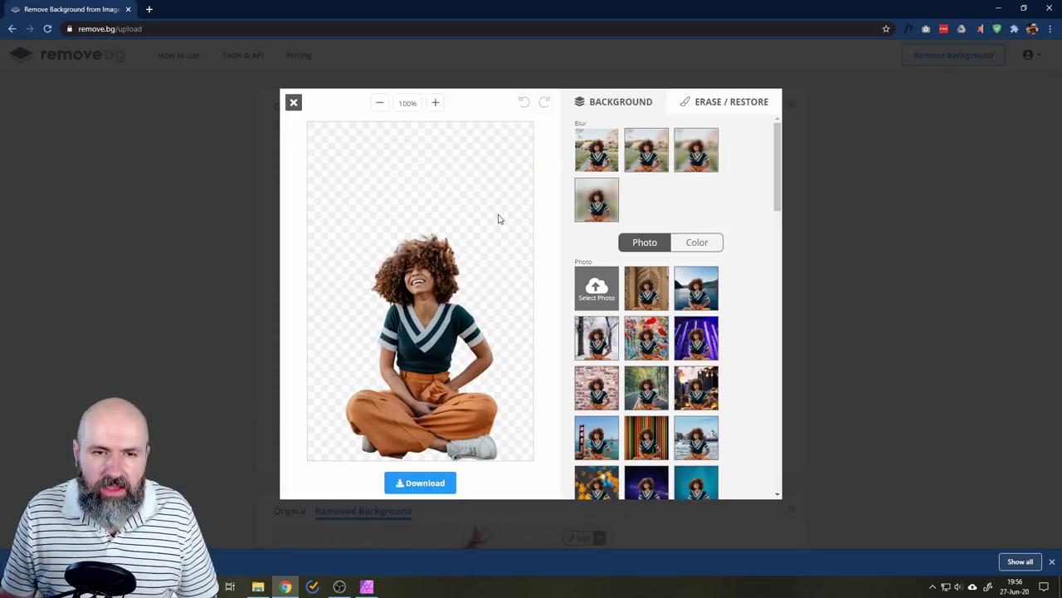
left_click(435, 103)
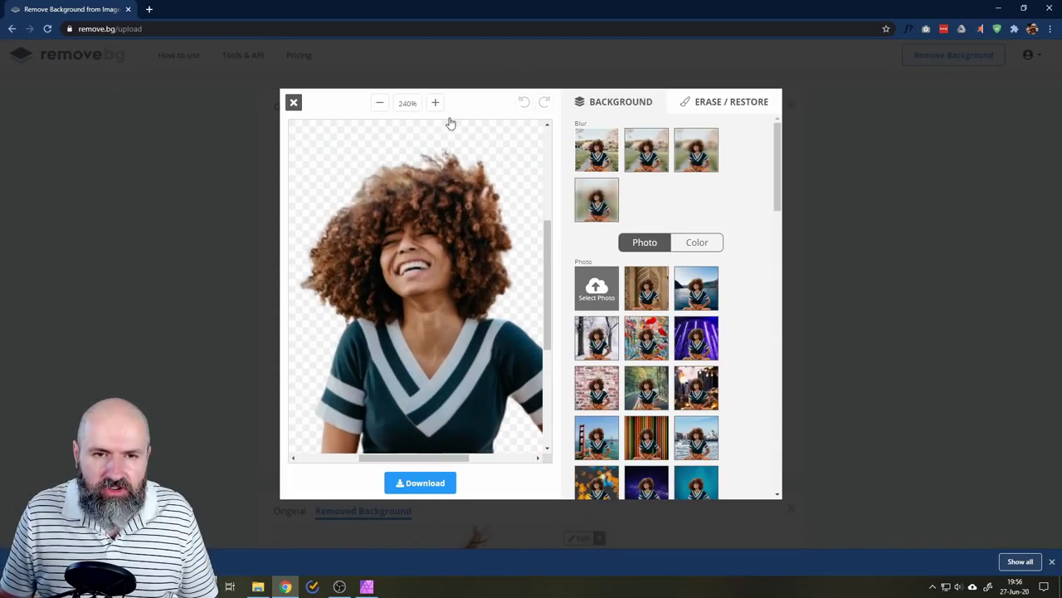
scroll(448, 225, "up", 3)
scroll(445, 229, "down", 5)
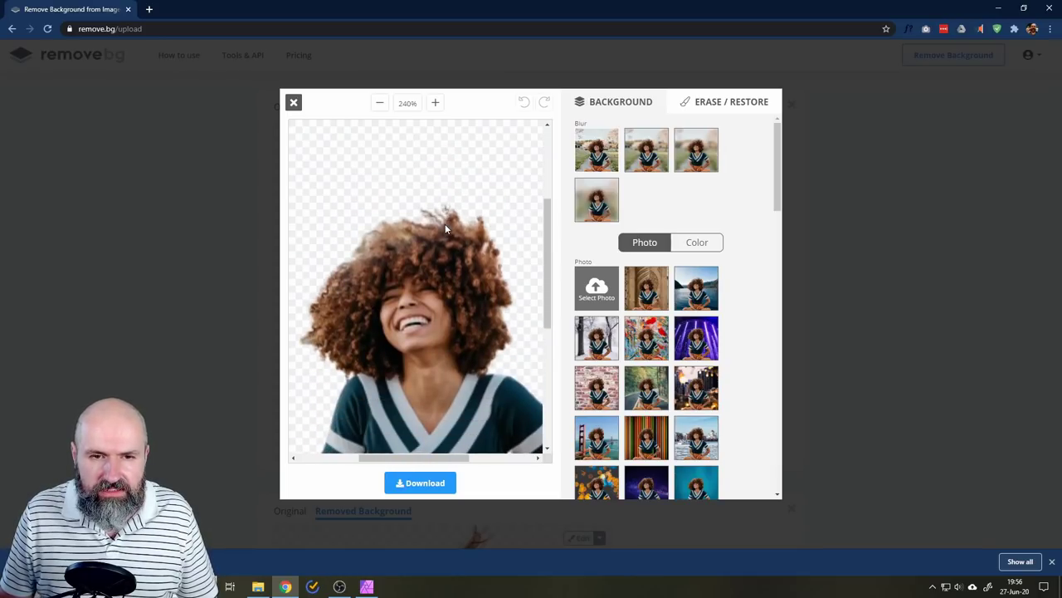
scroll(448, 249, "down", 3)
left_click_drag(435, 458, 467, 458)
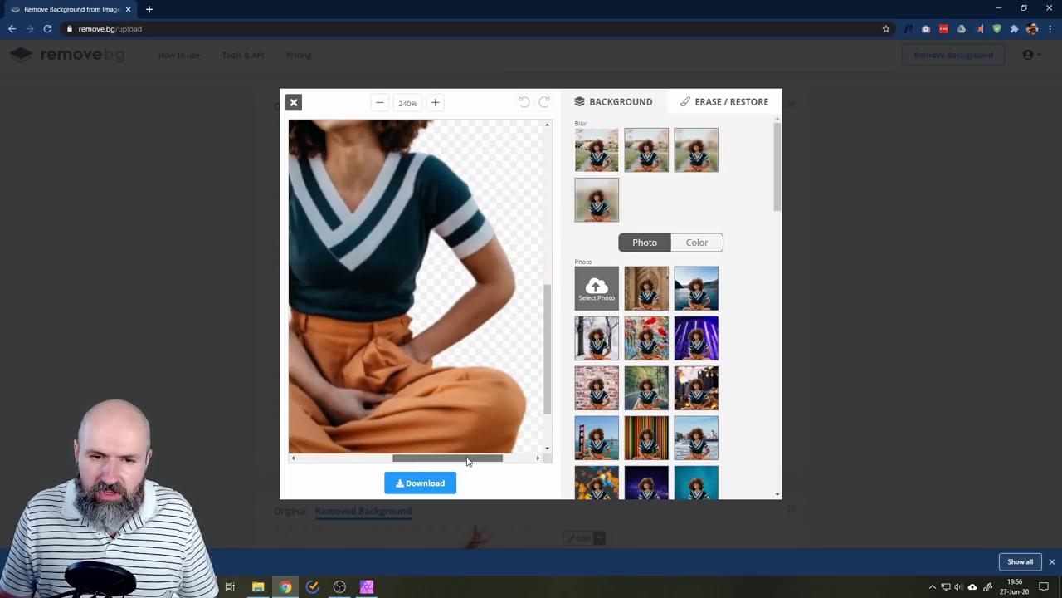
left_click_drag(555, 374, 546, 346)
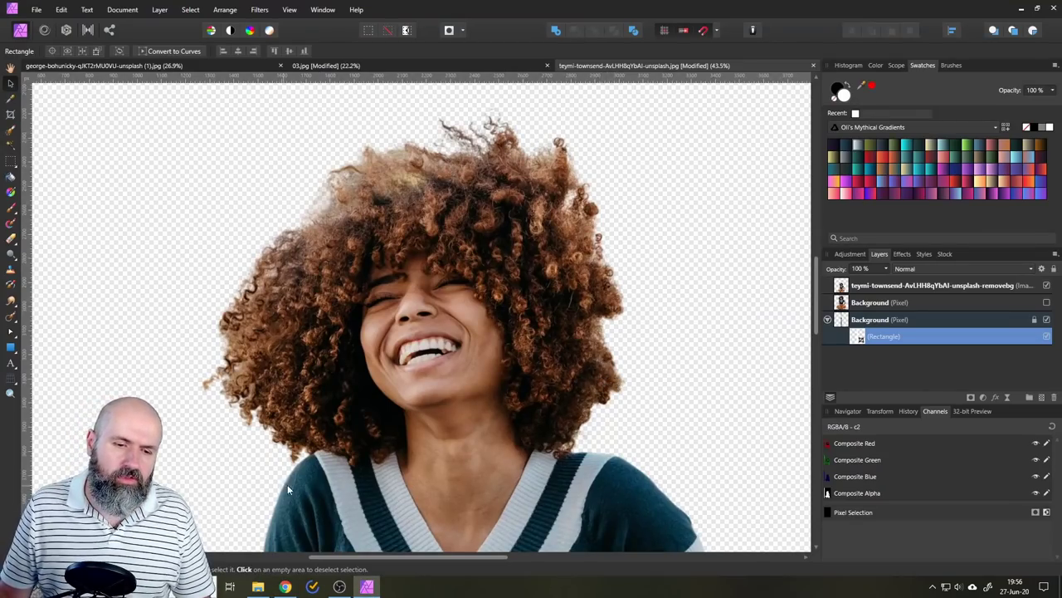
Step: Close the remove.bg cutout editor and view the original 03.jpg in Affinity Photo, zoomed on the windblown hair
left_click(285, 586)
key("Escape")
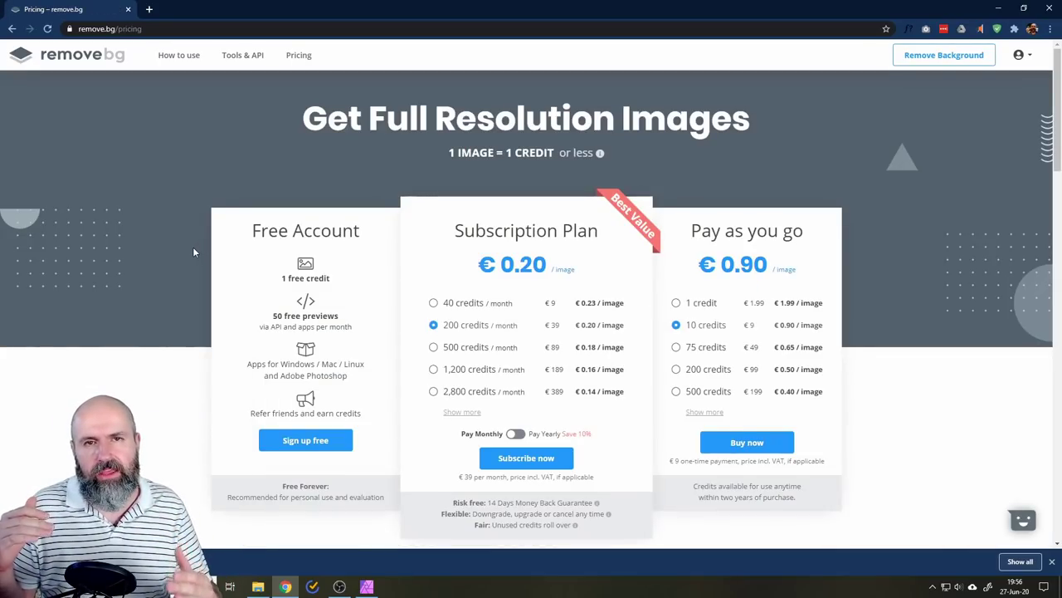
left_click(367, 586)
left_click(332, 66)
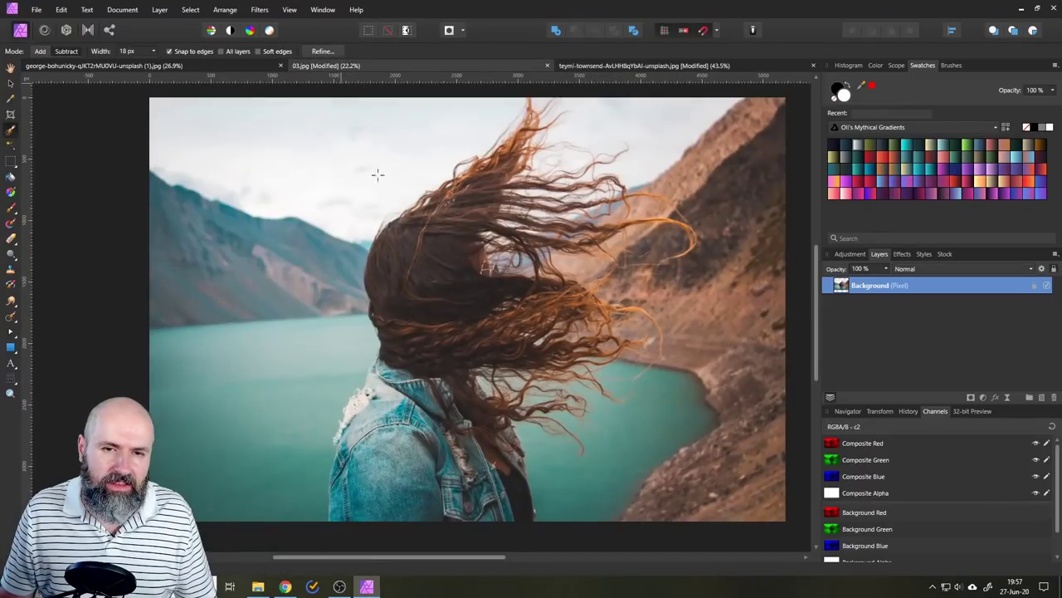
scroll(528, 282, "up", 3)
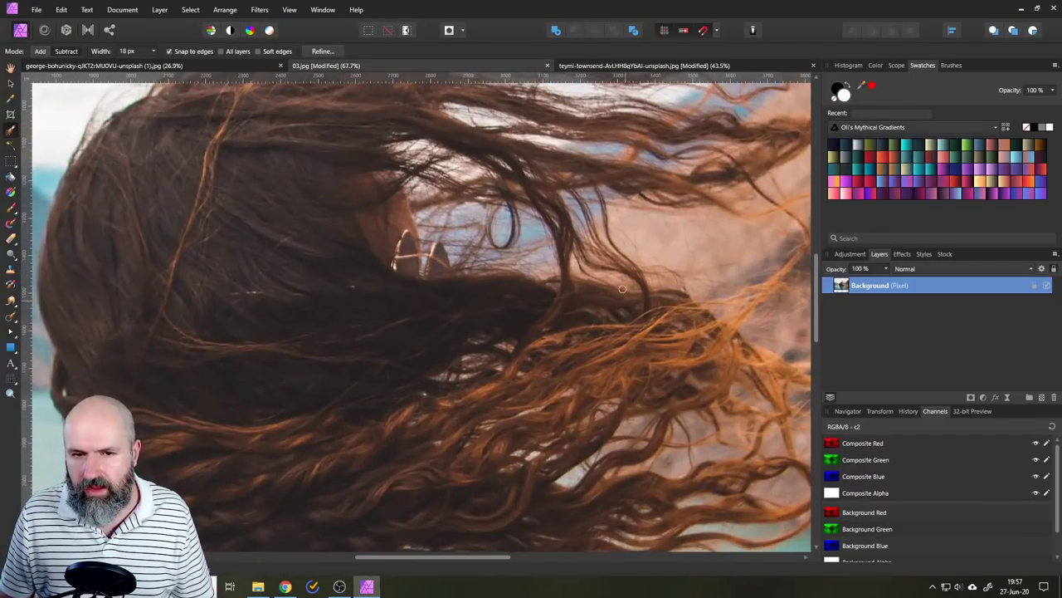
scroll(498, 186, "up", 1)
scroll(531, 332, "down", 1)
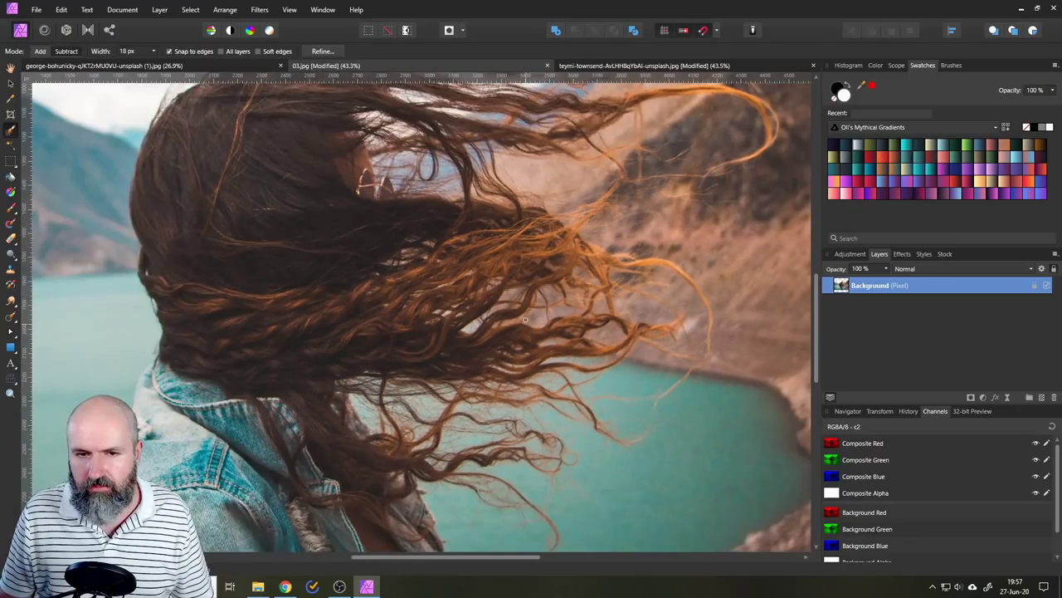
left_click_drag(515, 180, 530, 274)
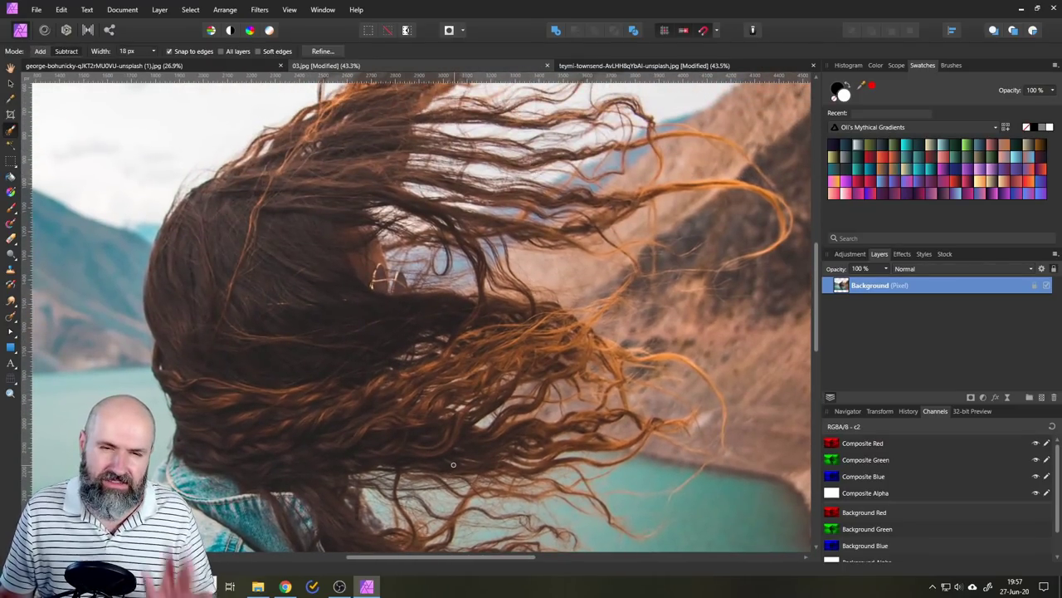
Step: Show the remove.bg Pricing page and briefly highlight the Pay as you go heading
left_click(286, 586)
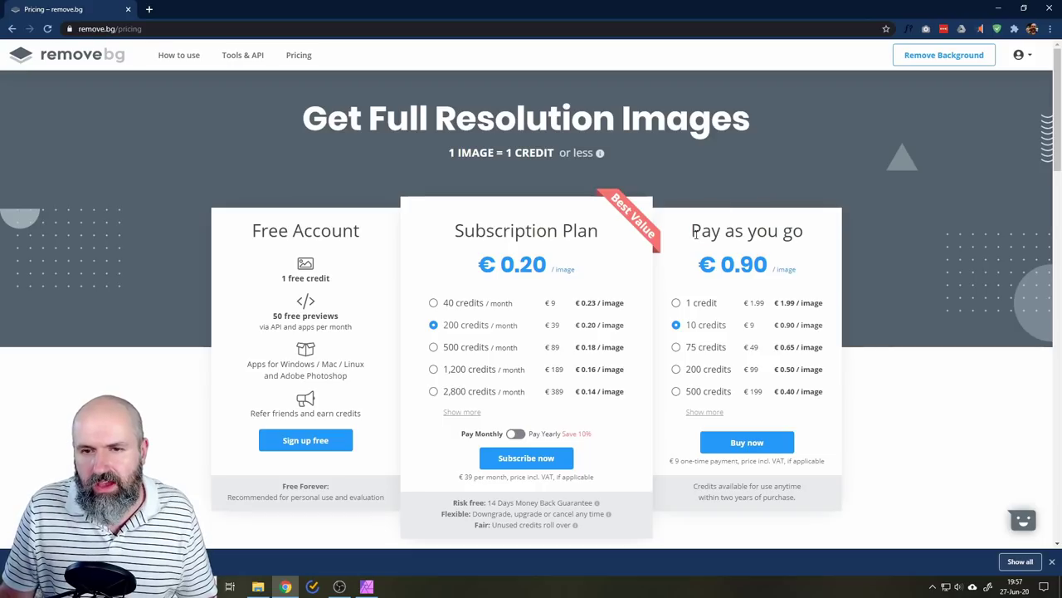
left_click_drag(695, 233, 792, 229)
left_click(798, 369)
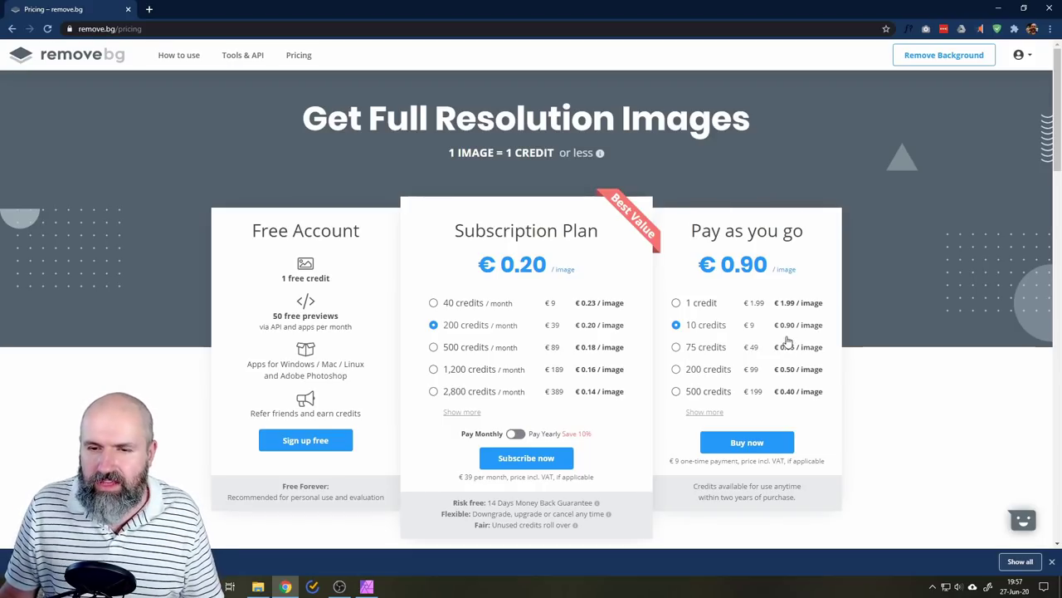